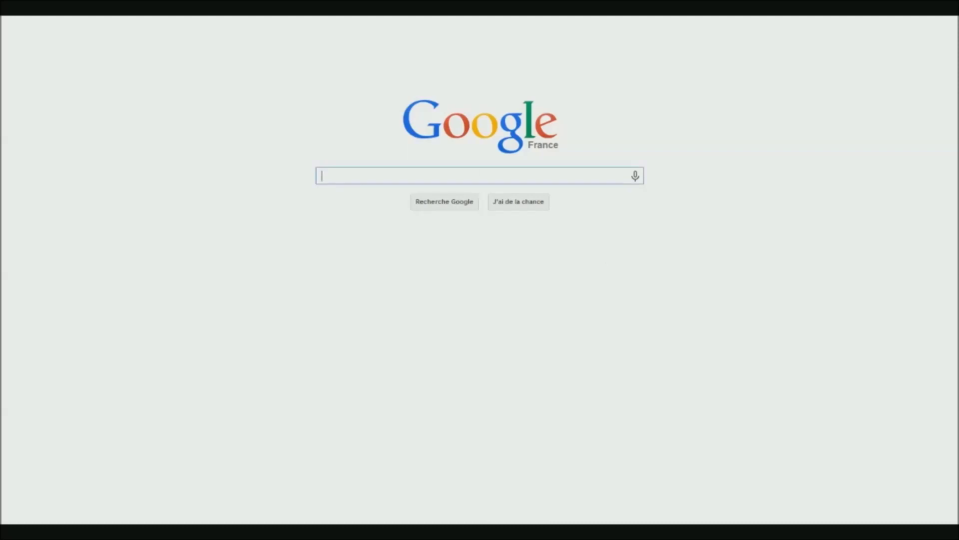
# - Search Google for "bitcoin" and open the bitcoin.org result
pyautogui.write('bitcoin')
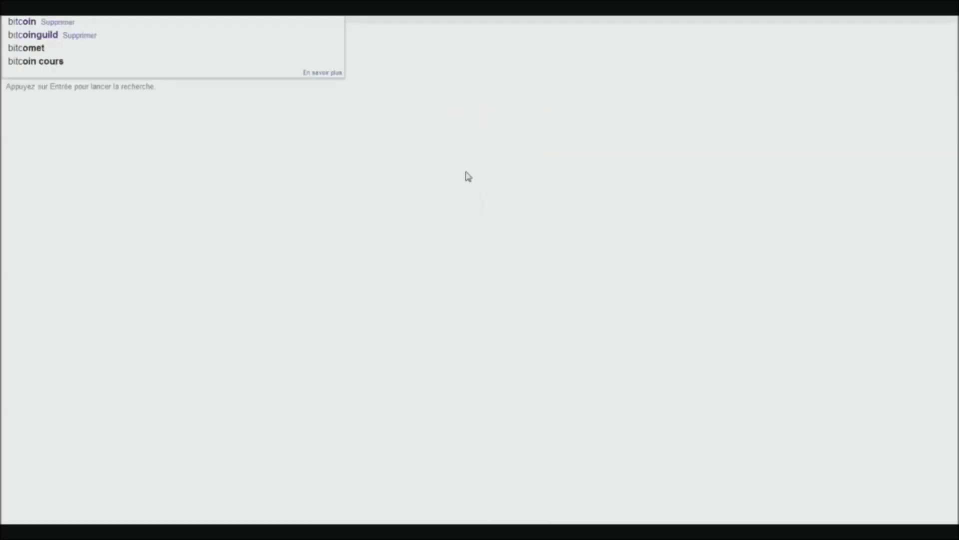
pyautogui.press('Return')
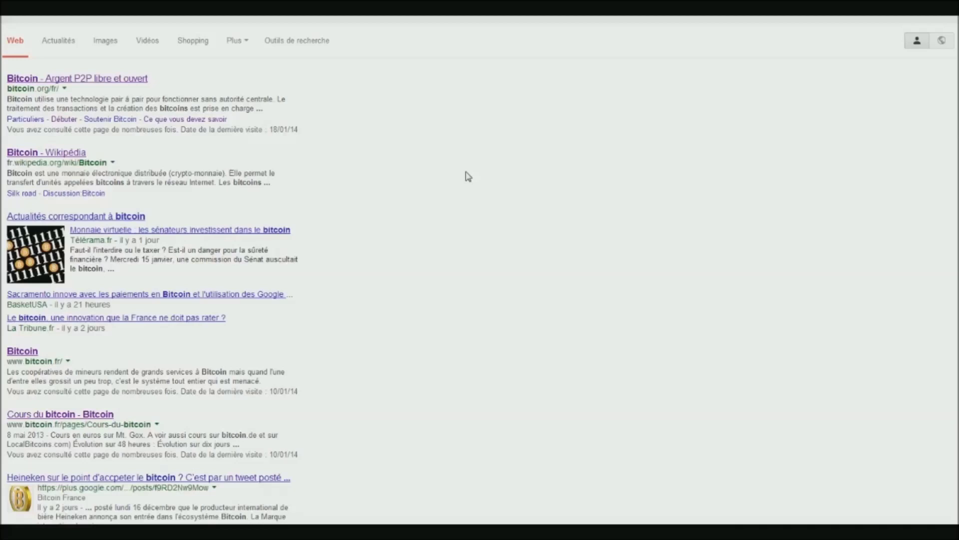
pyautogui.click(62, 80)
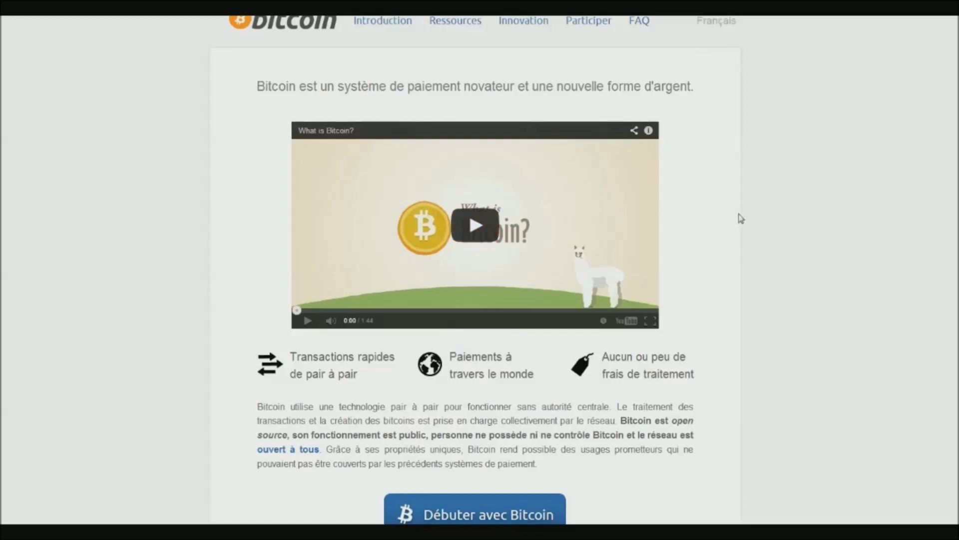
# - Play a moment of the "What is Bitcoin?" video, pause it, and review the "Débuter avec Bitcoin" guide
pyautogui.click(597, 210)
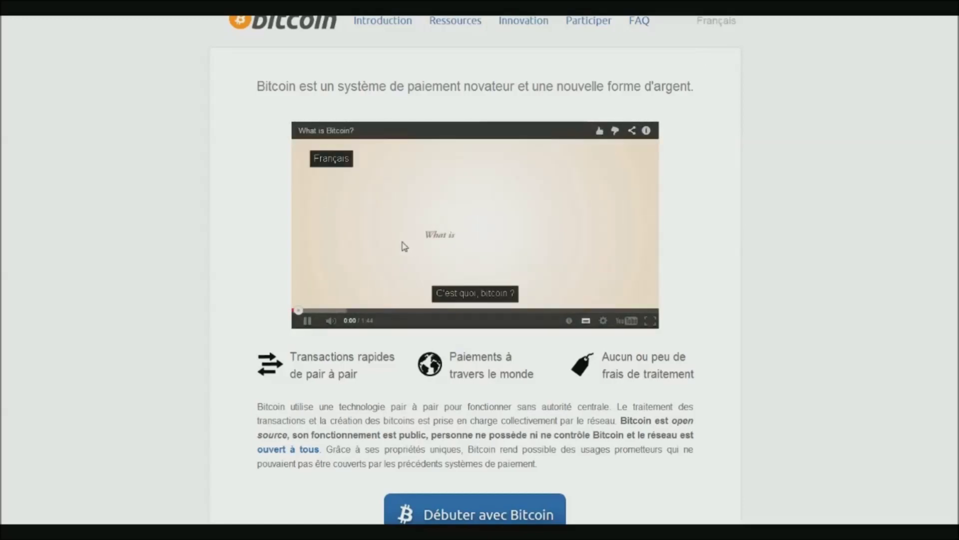
pyautogui.click(483, 286)
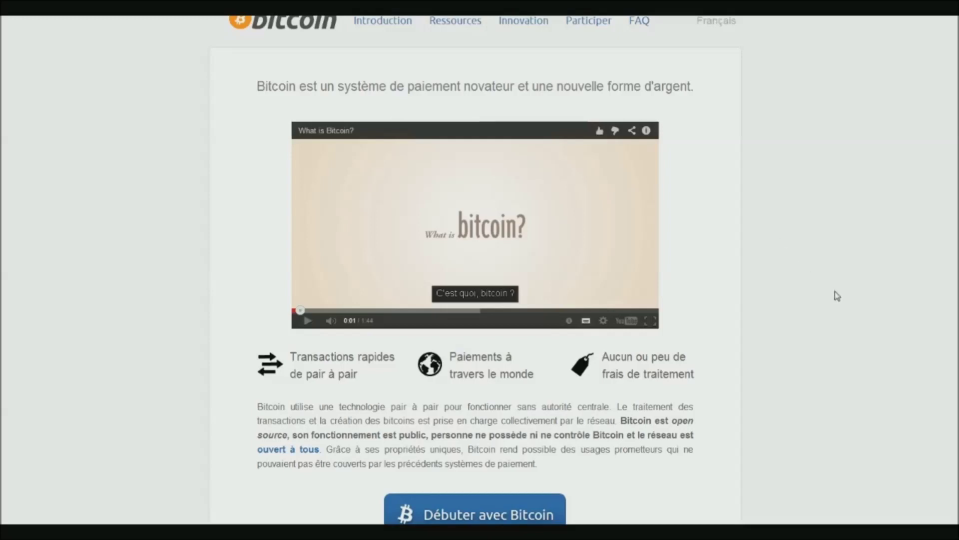
pyautogui.scroll(-2, 824, 300)
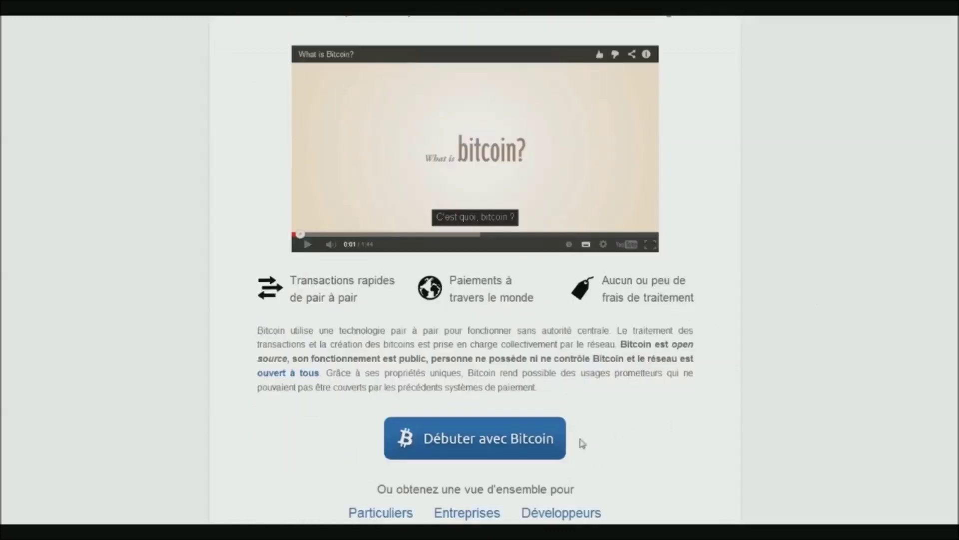
pyautogui.click(514, 449)
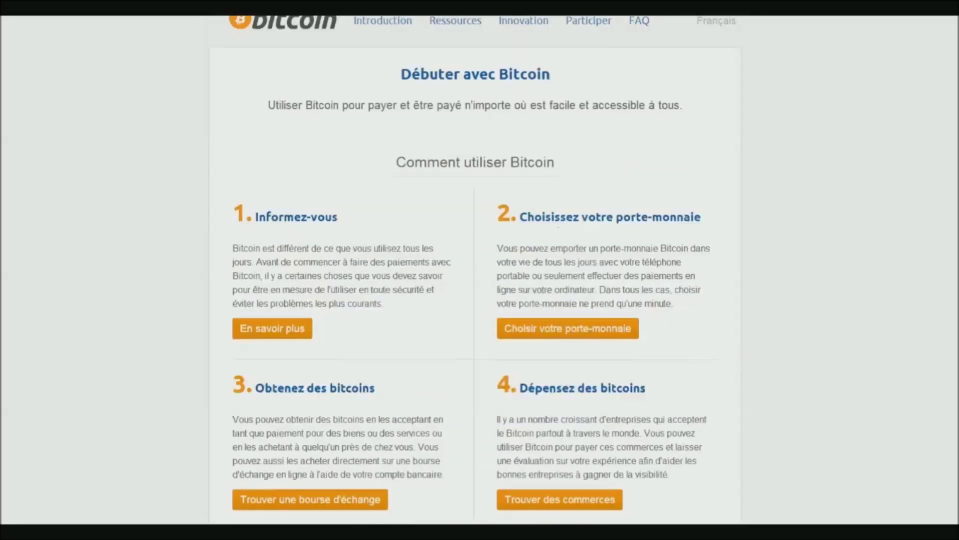
pyautogui.scroll(-7, 450, 263)
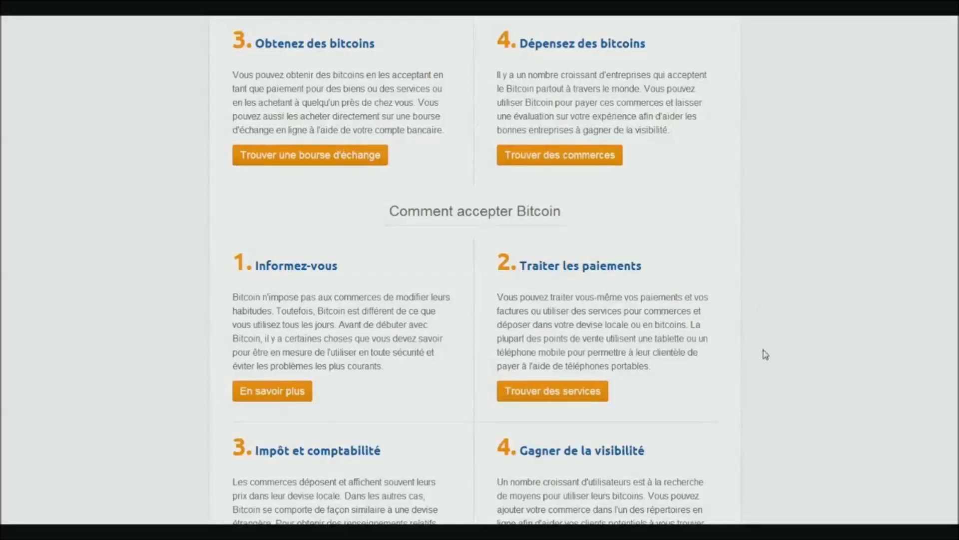
pyautogui.scroll(-3, 768, 325)
pyautogui.scroll(10, 767, 190)
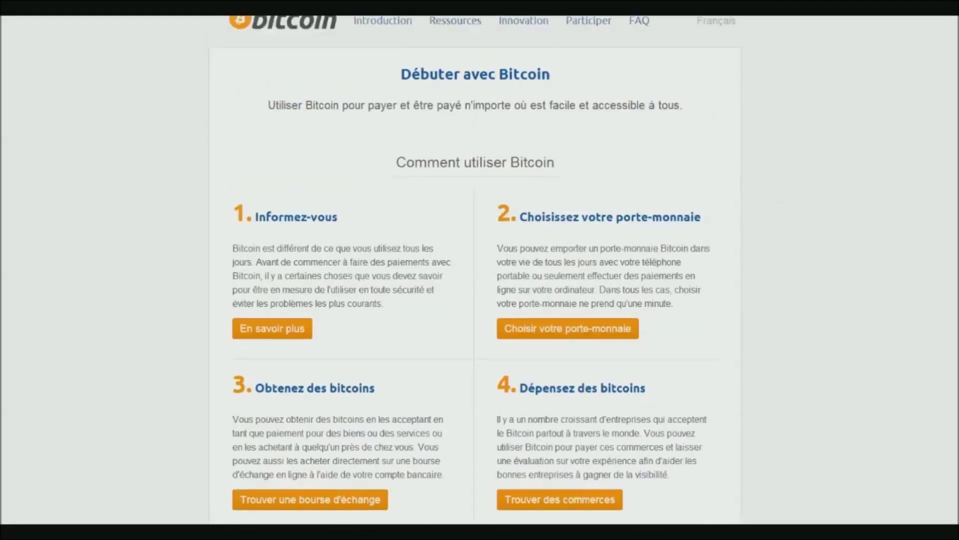
# - Open the bitcoin.org resources page and go to its "Porte-monnaie" directory of wallets
pyautogui.moveTo(482, 25)
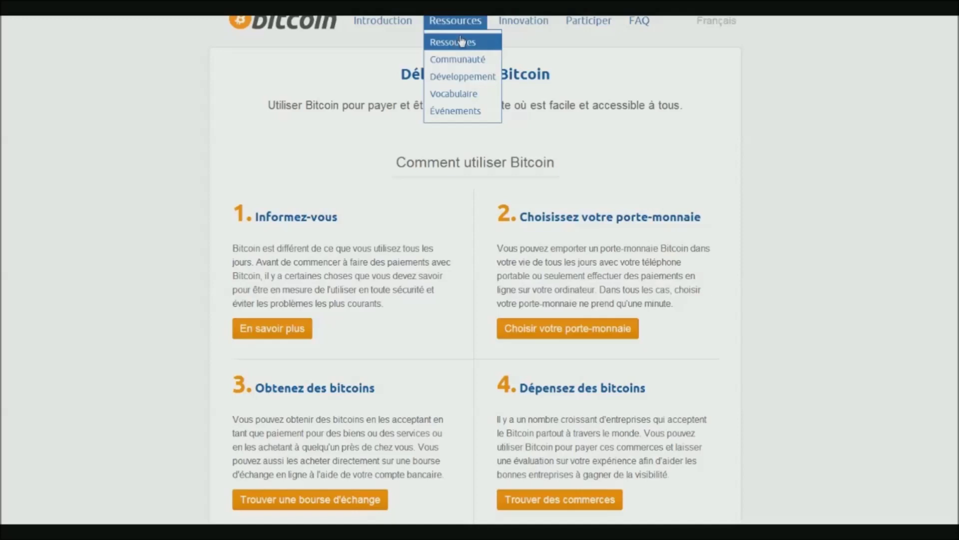
pyautogui.click(461, 42)
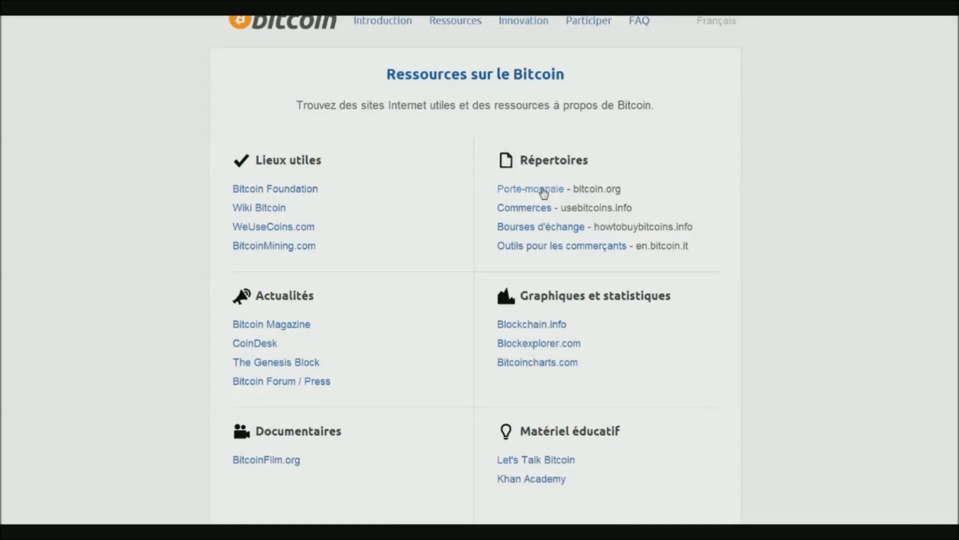
pyautogui.click(504, 190)
pyautogui.scroll(-3, 871, 307)
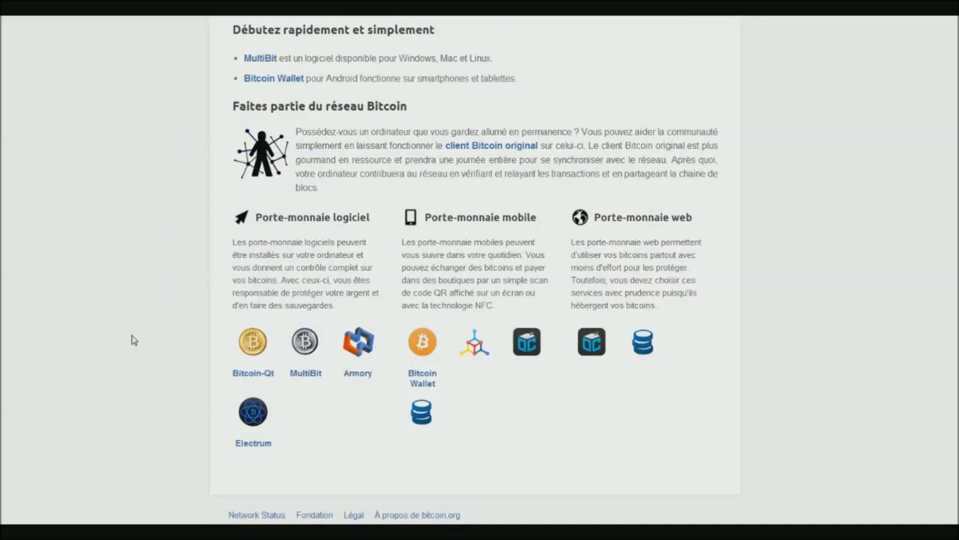
# - Open the download page of the Bitcoin-Qt software wallet
pyautogui.moveTo(242, 341)
pyautogui.moveTo(250, 359)
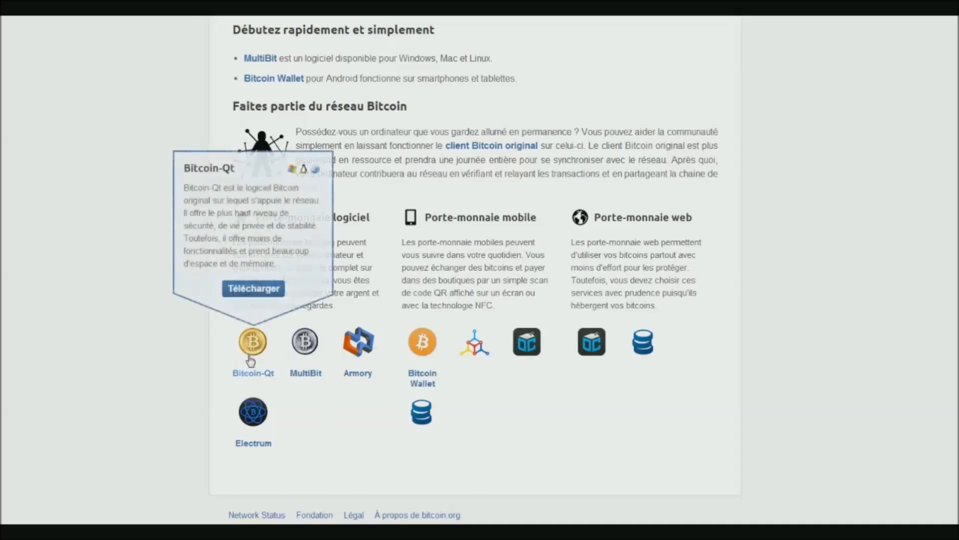
pyautogui.click(261, 289)
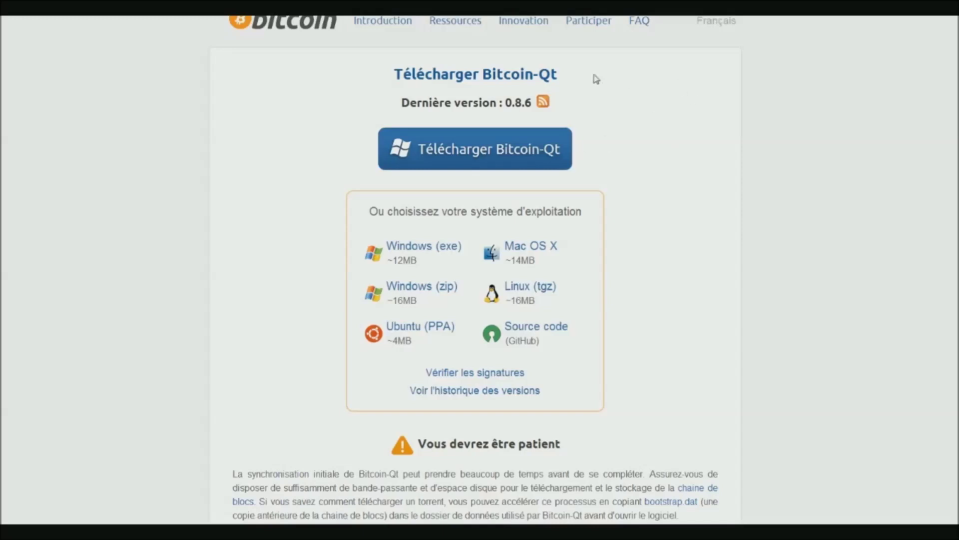
pyautogui.press('super')
pyautogui.click(15, 294)
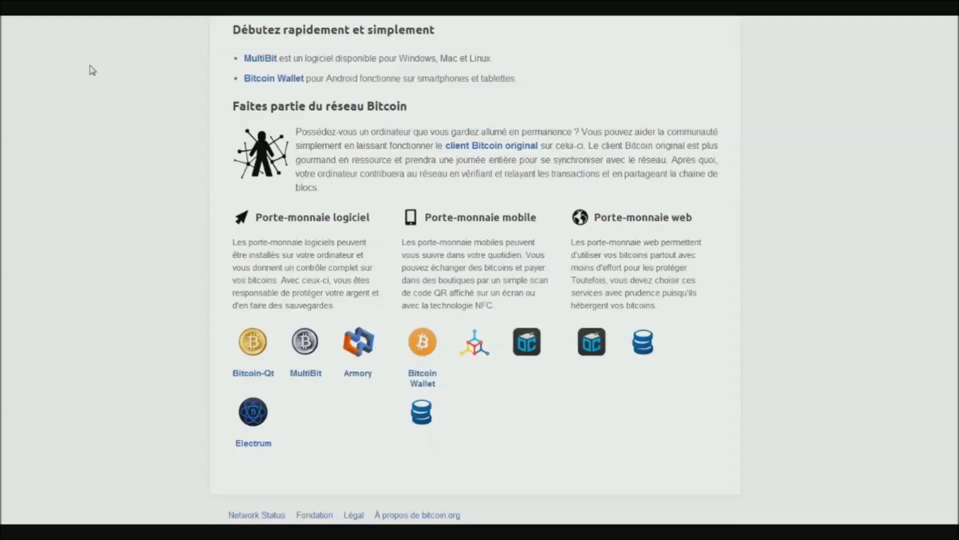
# - Examine the web wallets on the wallet page and select the first one
pyautogui.moveTo(663, 363)
pyautogui.moveTo(587, 344)
pyautogui.click(592, 343)
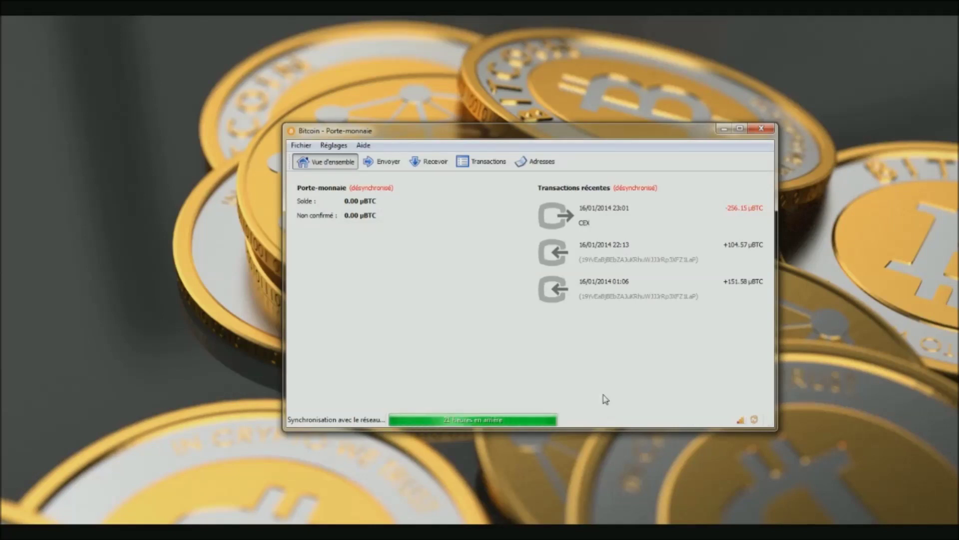
# - In the Bitcoin-Qt wallet's options, set the transaction fee unit to µBTC and accept the settings
pyautogui.moveTo(503, 131); pyautogui.dragTo(455, 127)
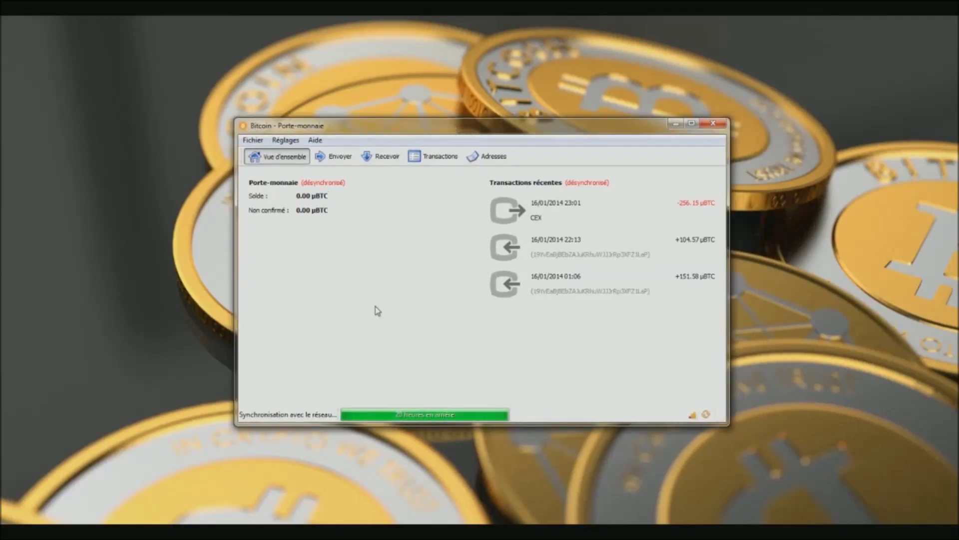
pyautogui.click(280, 142)
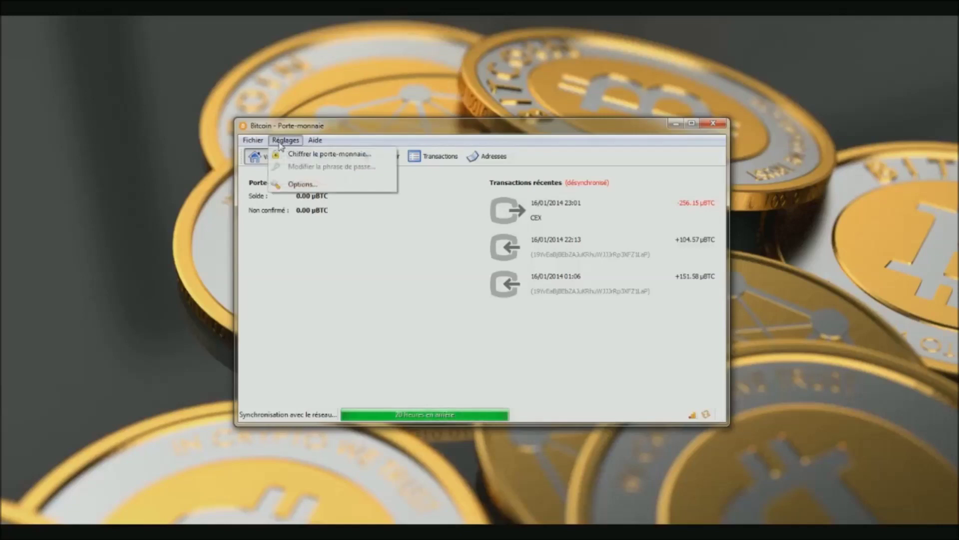
pyautogui.click(452, 201)
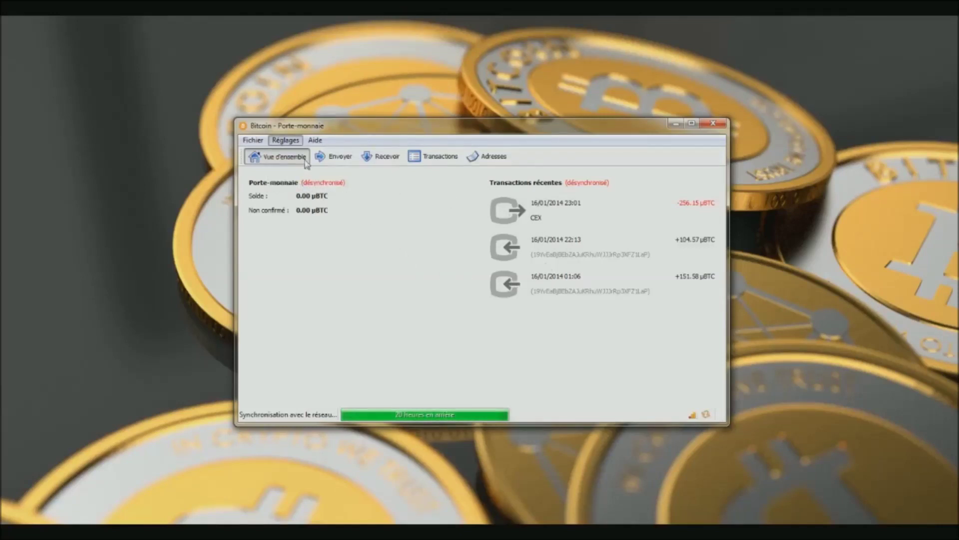
pyautogui.click(519, 192)
pyautogui.click(511, 203)
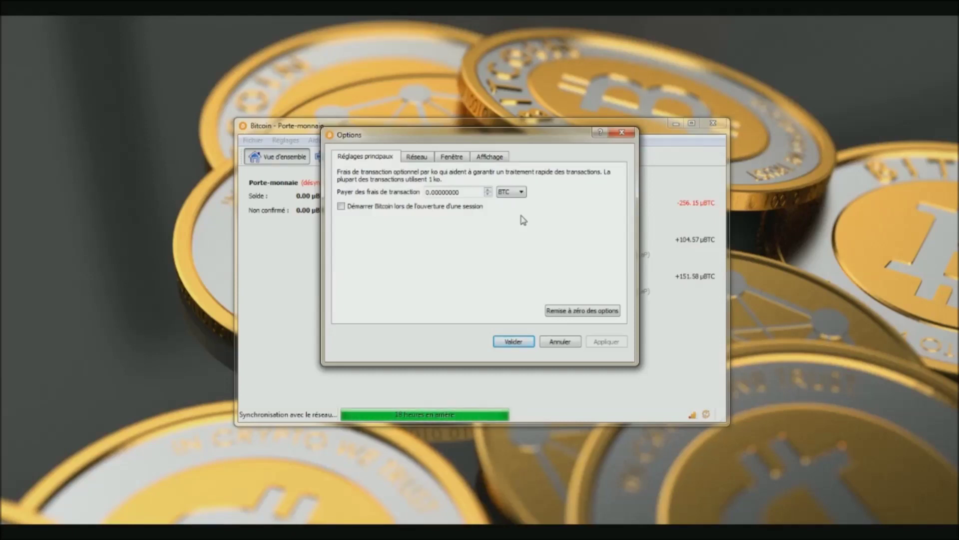
pyautogui.click(508, 192)
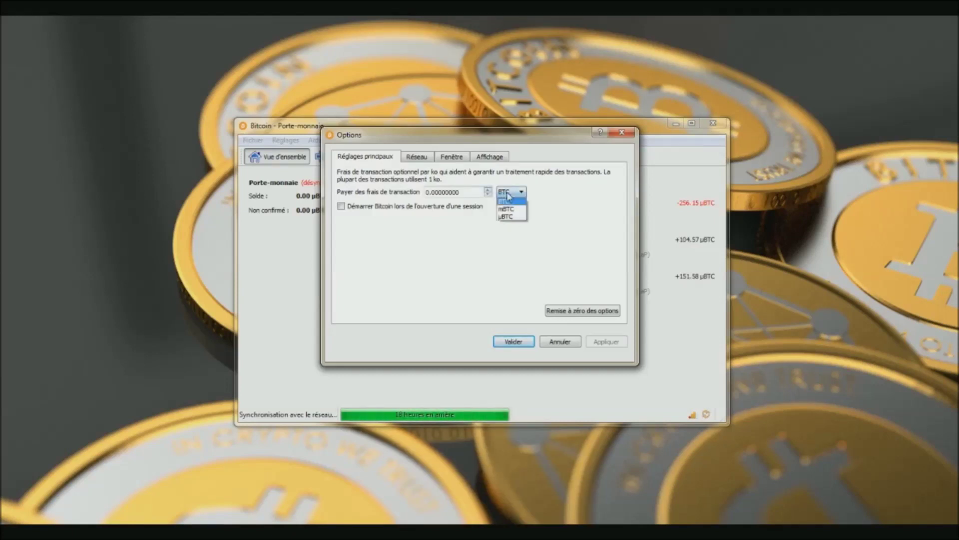
pyautogui.click(513, 216)
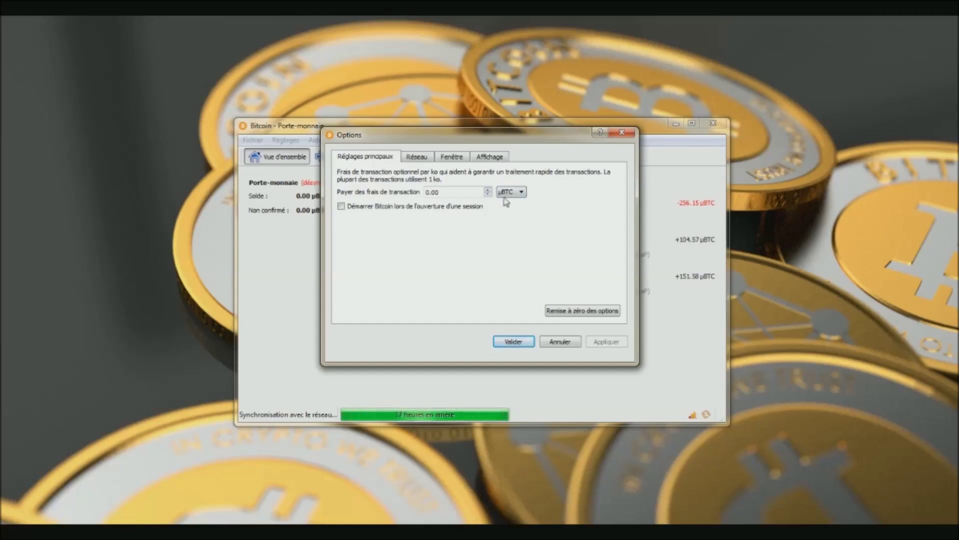
pyautogui.click(509, 341)
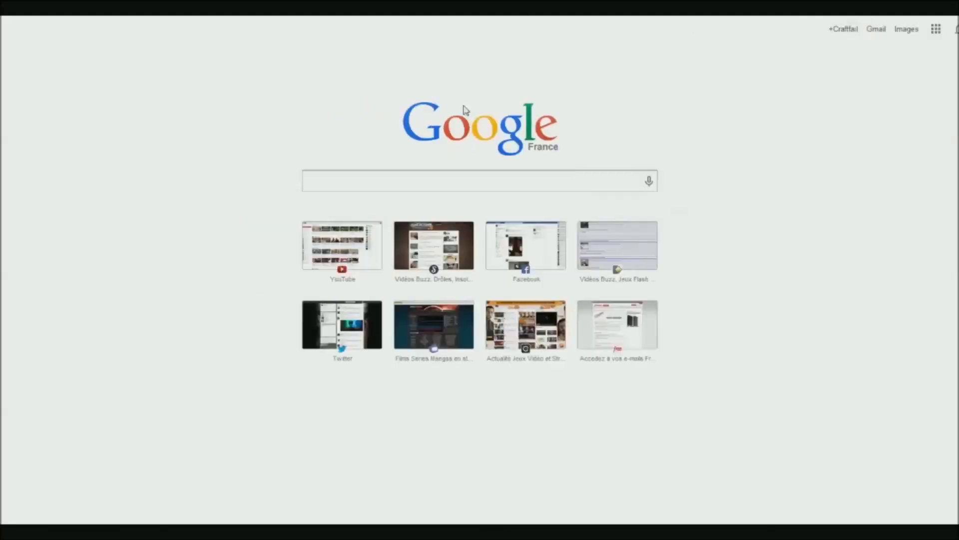
# - Search the web for "cours du bitcoin" and examine the bitcoin.fr price charts back to October 2011
pyautogui.write('cours du bi')
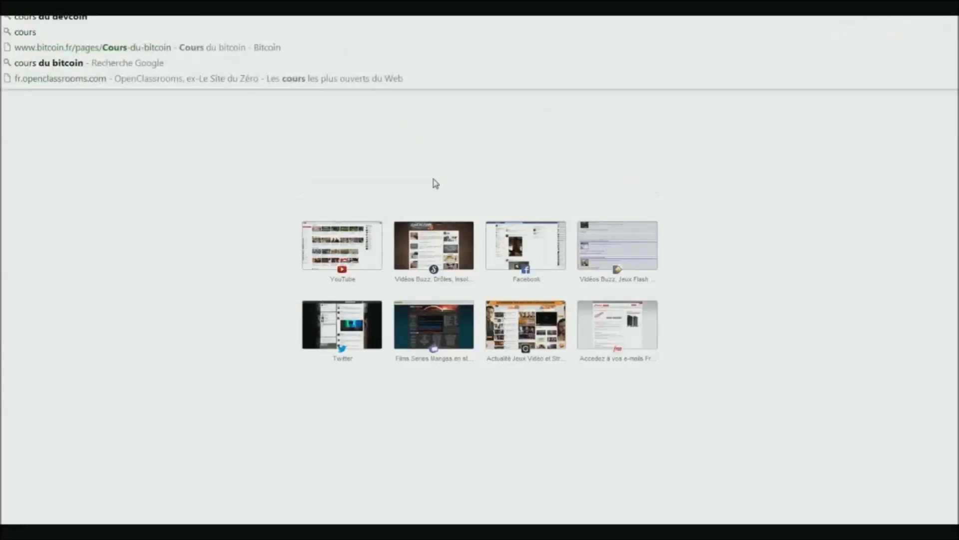
pyautogui.press('Return')
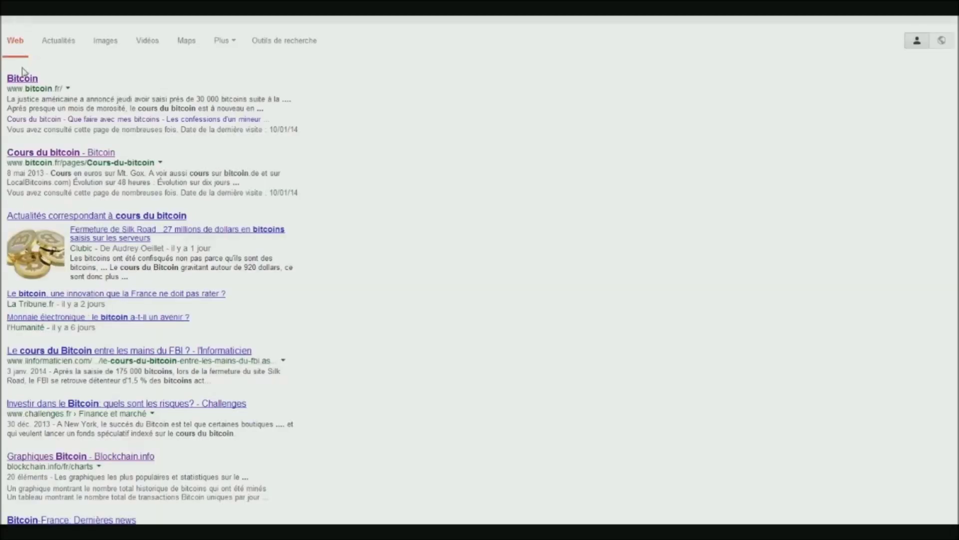
pyautogui.click(26, 79)
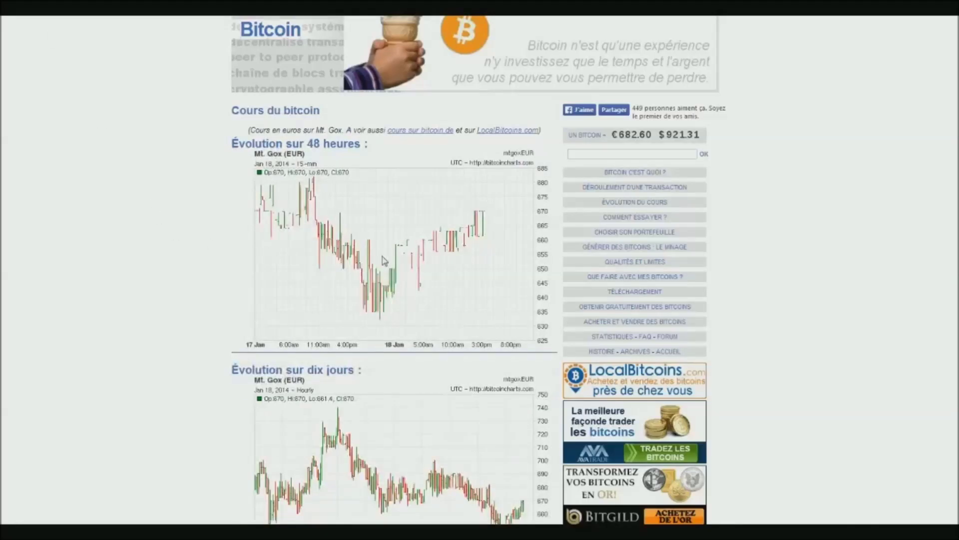
pyautogui.scroll(-15, 107, 244)
pyautogui.scroll(-8, 204, 295)
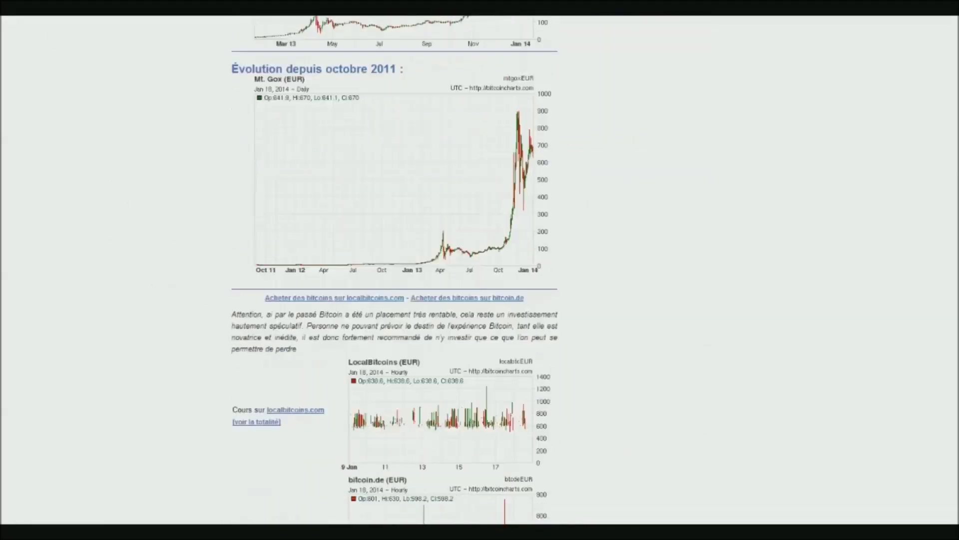
pyautogui.scroll(5, 139, 336)
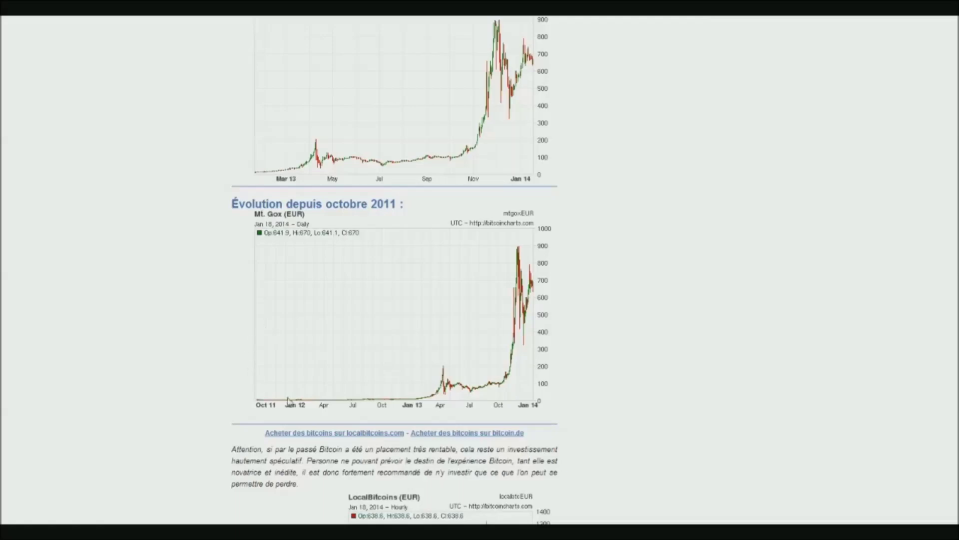
pyautogui.scroll(15, 609, 230)
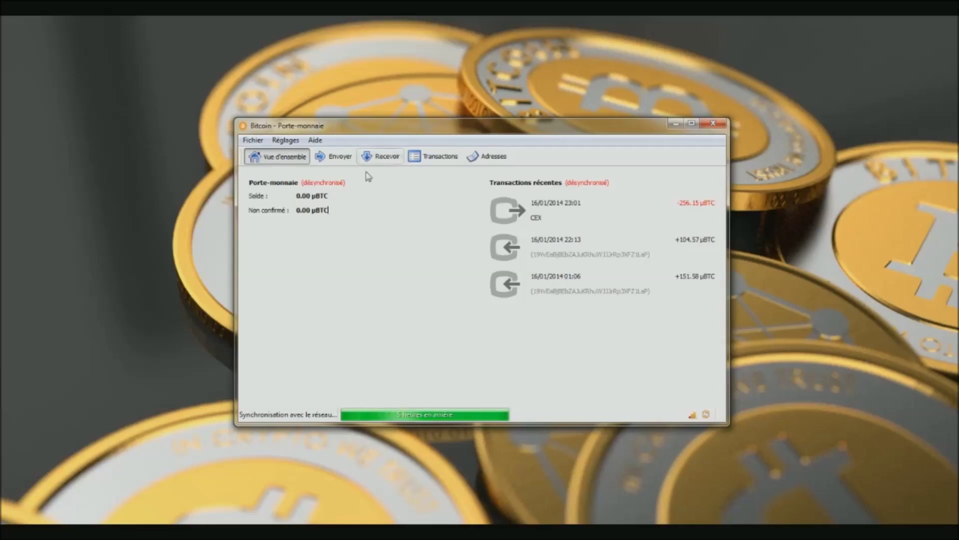
# - In the Bitcoin-Qt wallet, display the QR code of the receiving address and close it
pyautogui.click(391, 157)
pyautogui.click(680, 206)
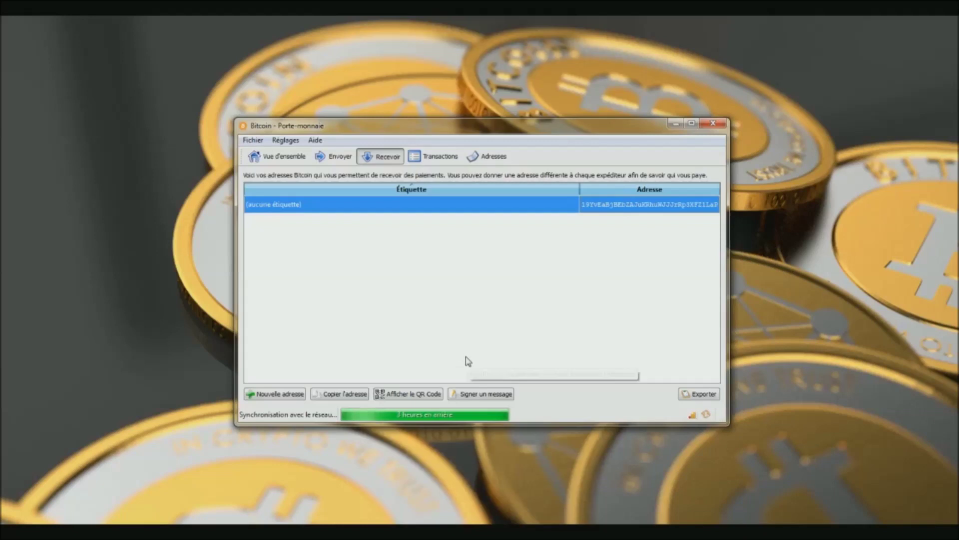
pyautogui.click(414, 395)
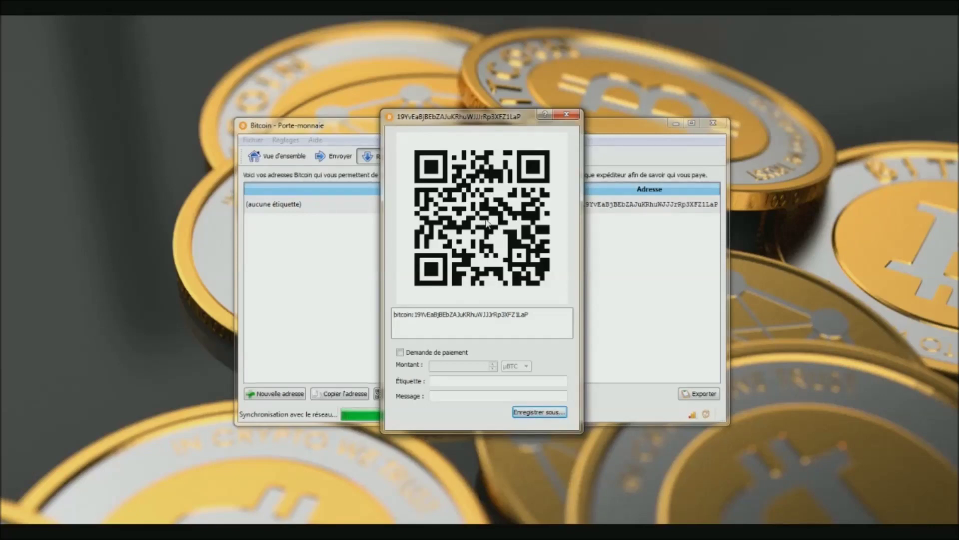
pyautogui.click(560, 116)
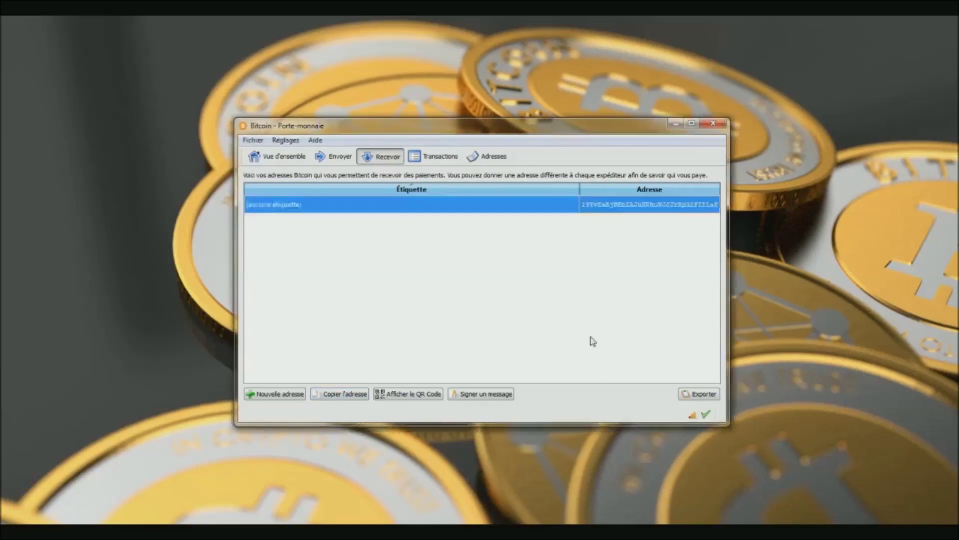
# - Copy the wallet's receiving address and open the form for sending bitcoins
pyautogui.click(328, 395)
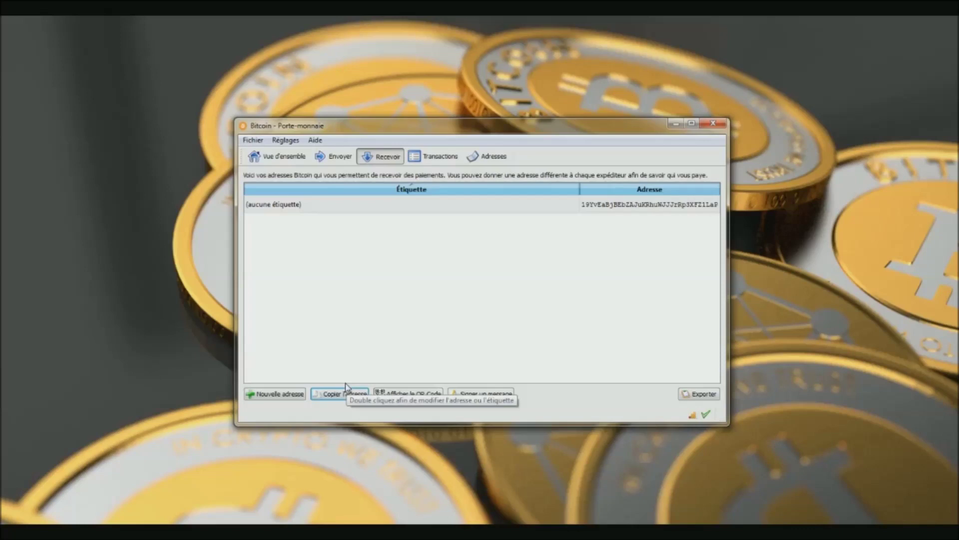
pyautogui.click(409, 319)
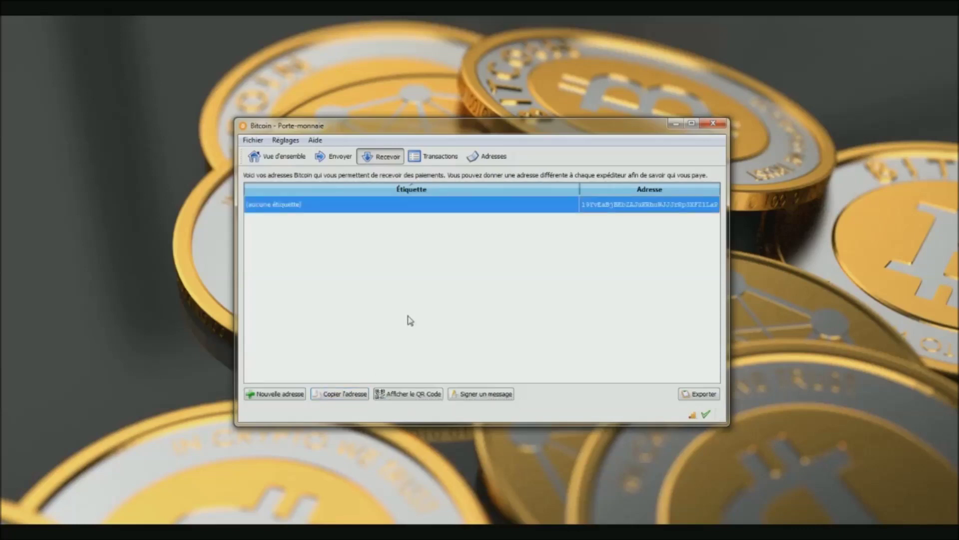
pyautogui.click(330, 161)
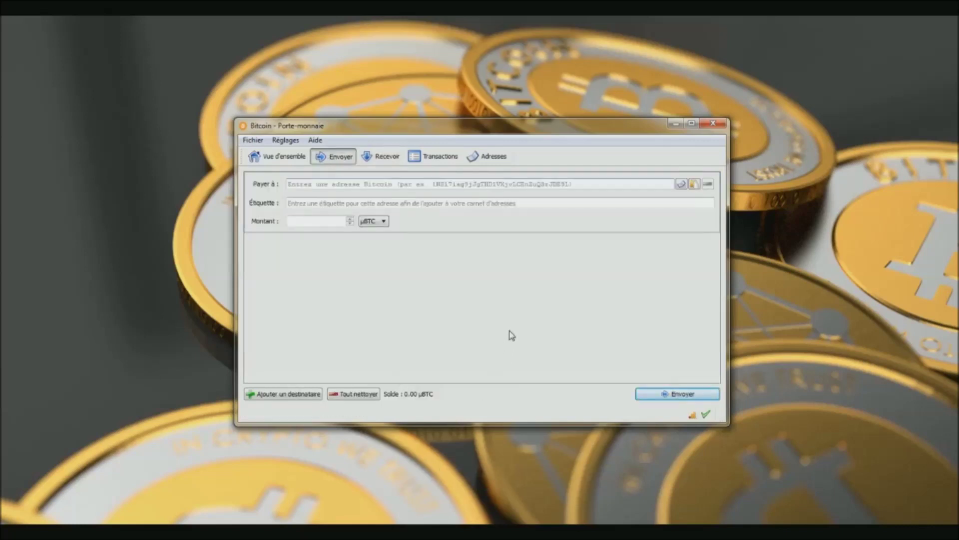
# - Paste the copied receiving address as the payee of the payment, and clear it again
pyautogui.click(629, 183)
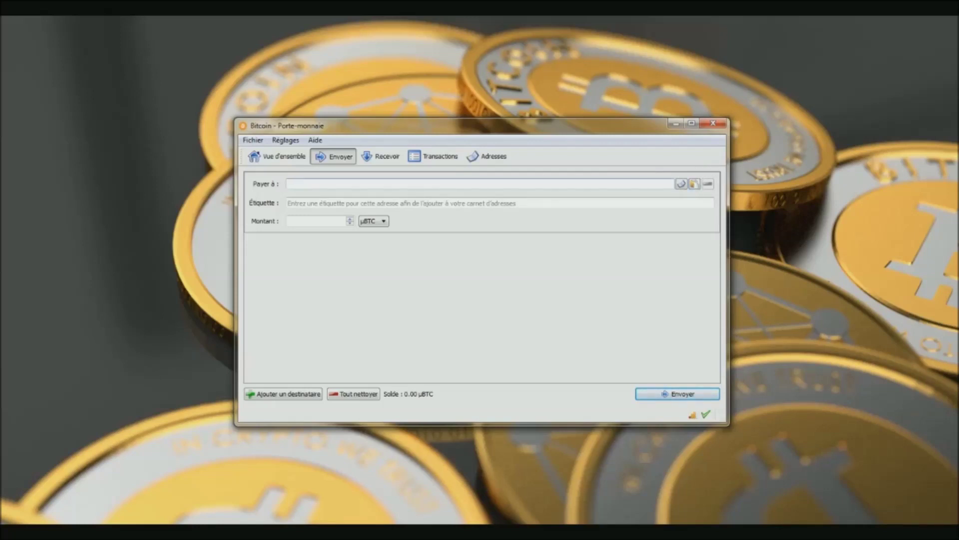
pyautogui.click(694, 184)
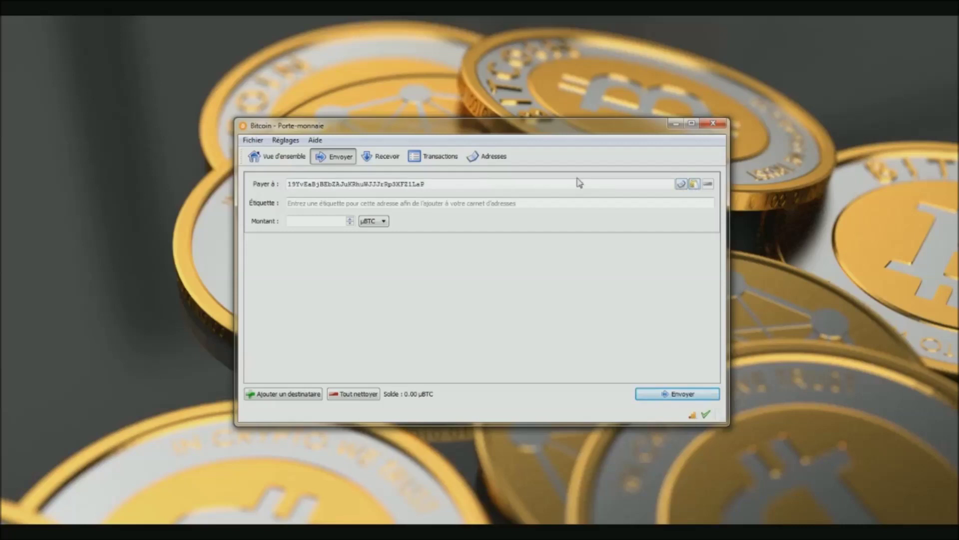
pyautogui.hotkey('ctrl', 'a')
pyautogui.press('BackSpace')
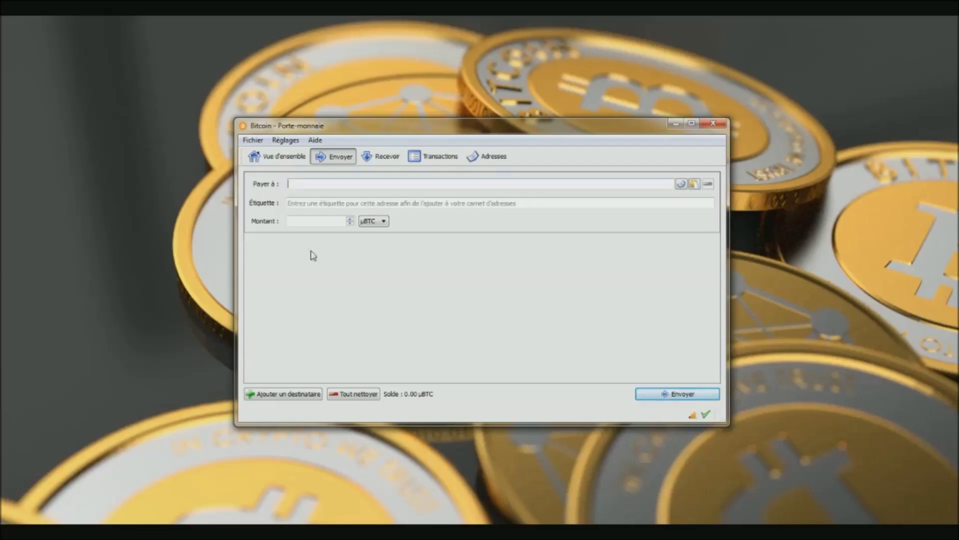
pyautogui.click(708, 184)
# - Open the address book and go through its three saved payment addresses, ending on CEX
pyautogui.click(483, 159)
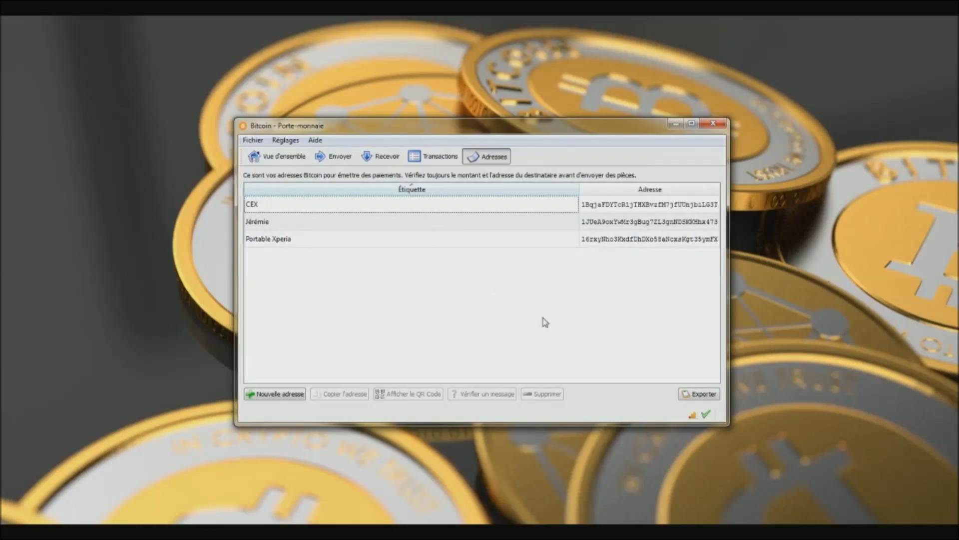
pyautogui.click(403, 244)
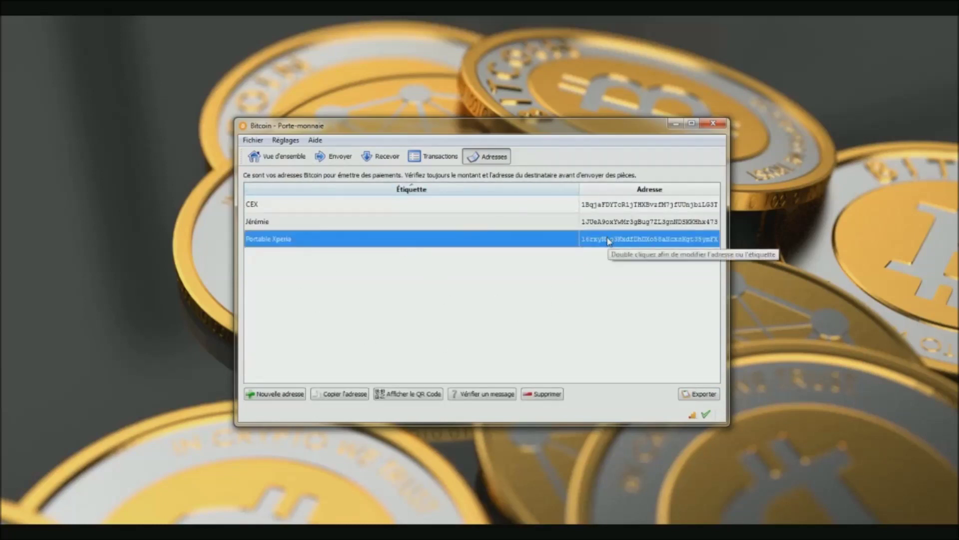
pyautogui.click(619, 225)
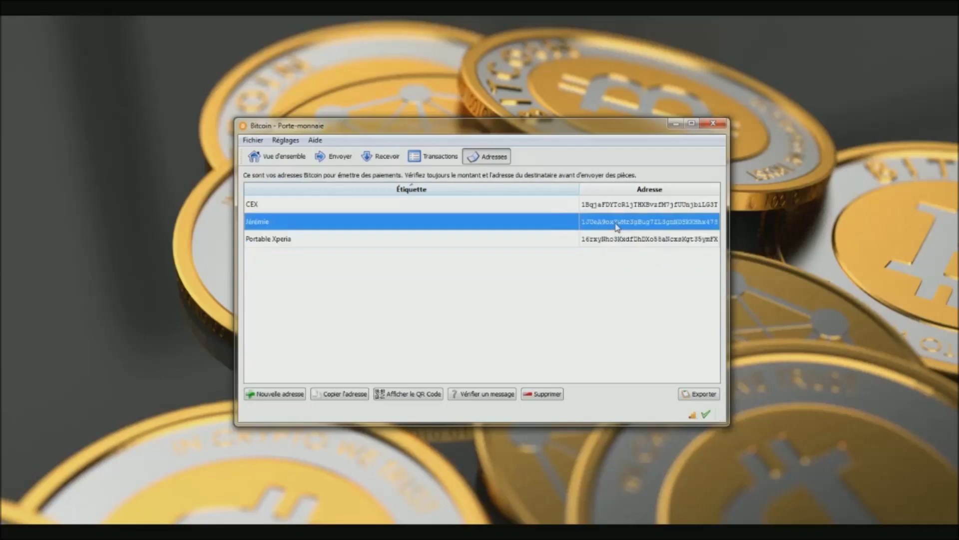
pyautogui.click(475, 207)
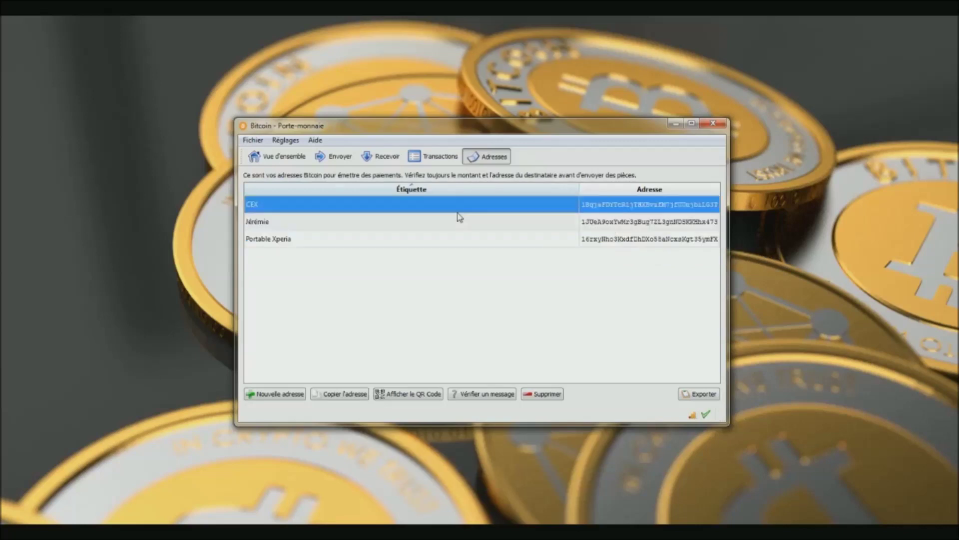
# - In the sending form, choose the saved CEX entry from the address book as the payee
pyautogui.click(333, 159)
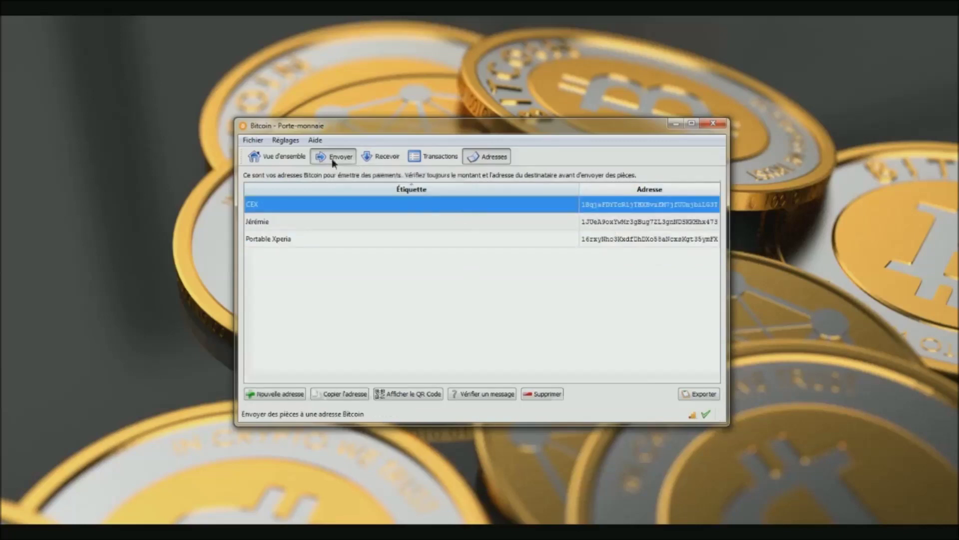
pyautogui.click(681, 184)
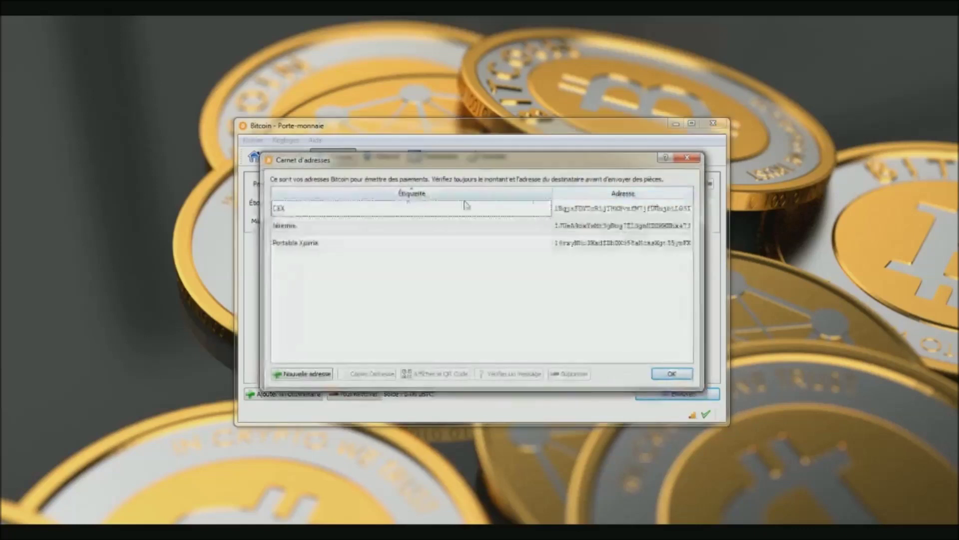
pyautogui.click(340, 214)
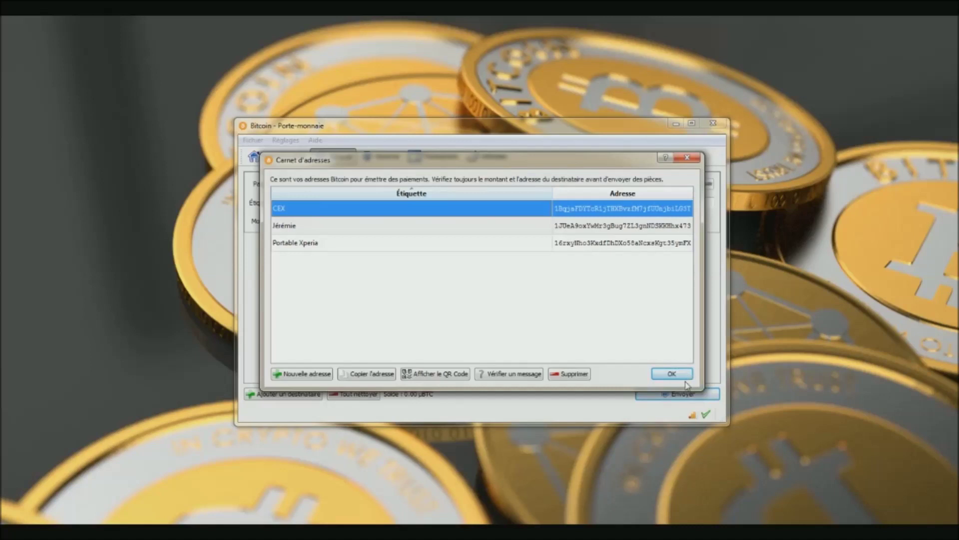
pyautogui.click(672, 375)
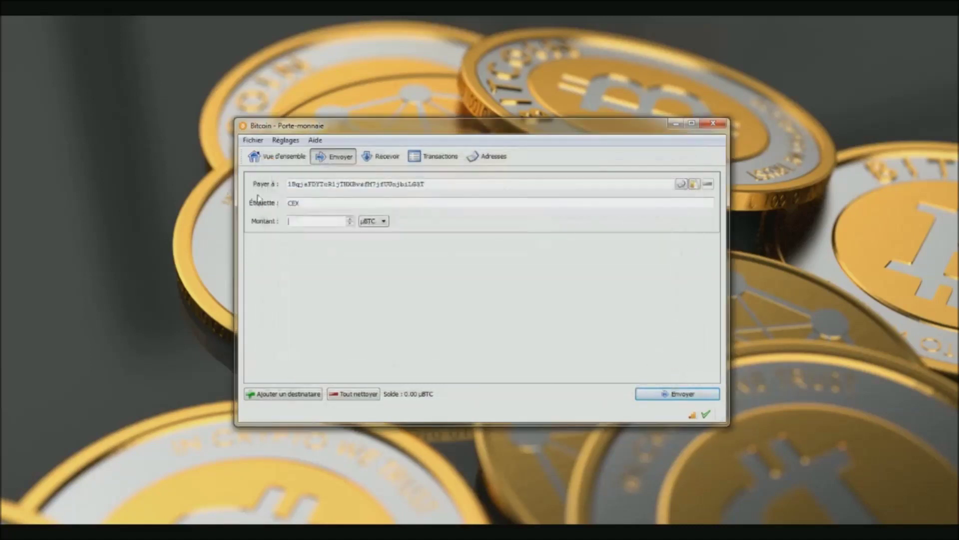
# - Enter a payment amount of 1 BTC and convert its unit to µBTC
pyautogui.click(380, 222)
pyautogui.click(384, 227)
pyautogui.hotkey('shift', 'Tab')
pyautogui.write('1')
pyautogui.click(374, 223)
pyautogui.click(370, 231)
pyautogui.hotkey('ctrl', 'a')
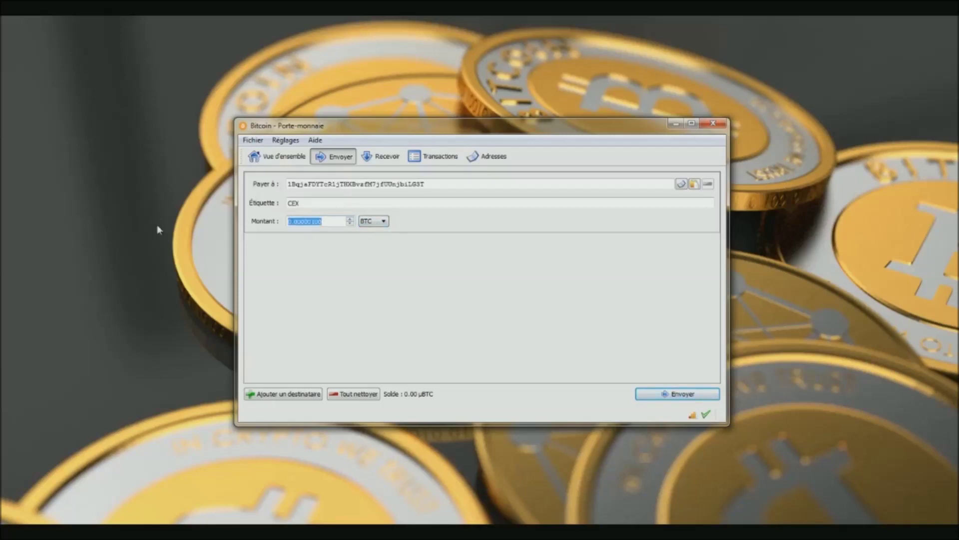
pyautogui.write('1')
pyautogui.click(372, 222)
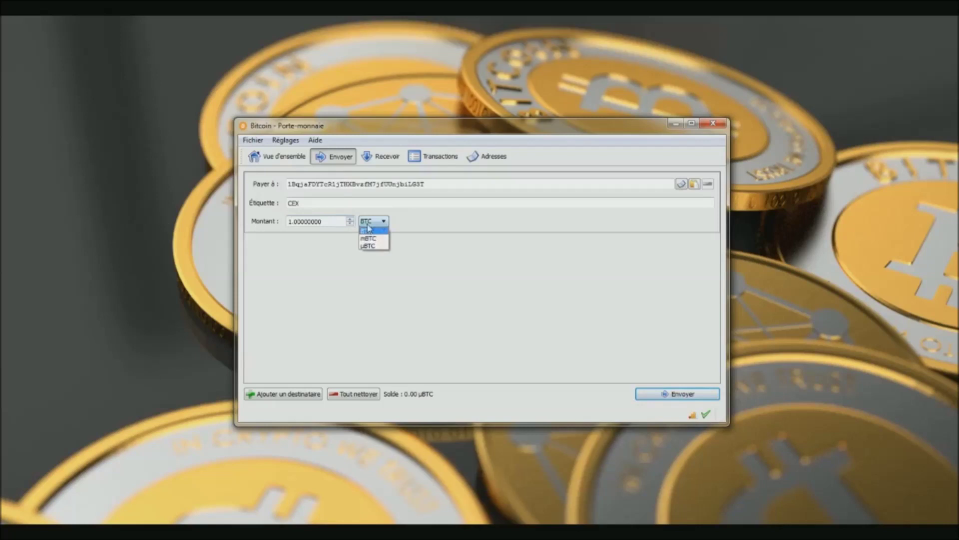
pyautogui.click(378, 248)
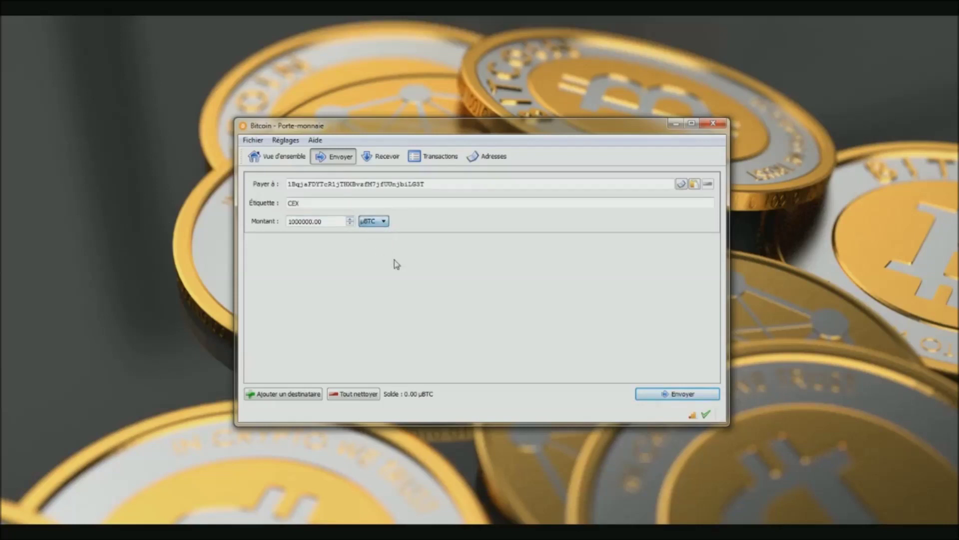
# - Examine the current balance, the unconfirmed balance and the recent transactions in the wallet overview
pyautogui.click(273, 155)
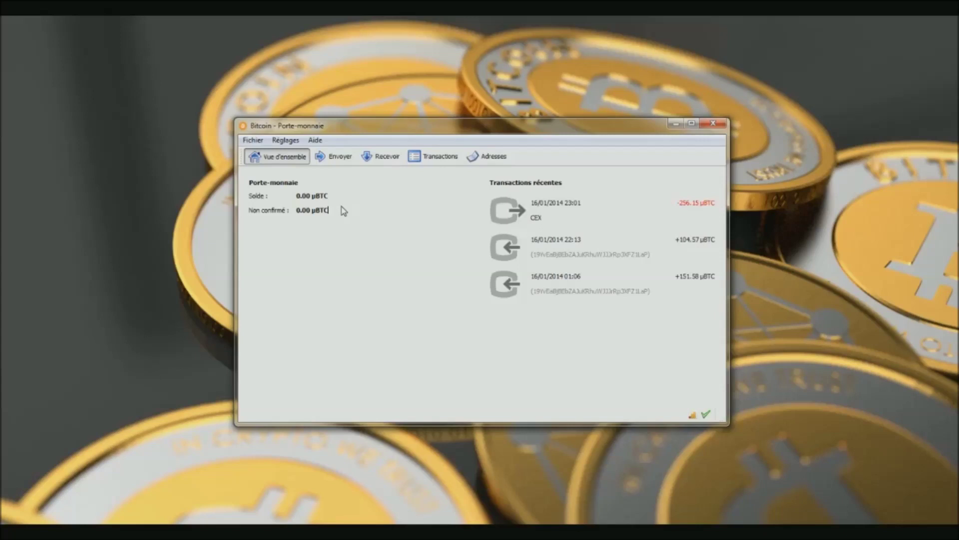
pyautogui.doubleClick(303, 195)
pyautogui.press('End')
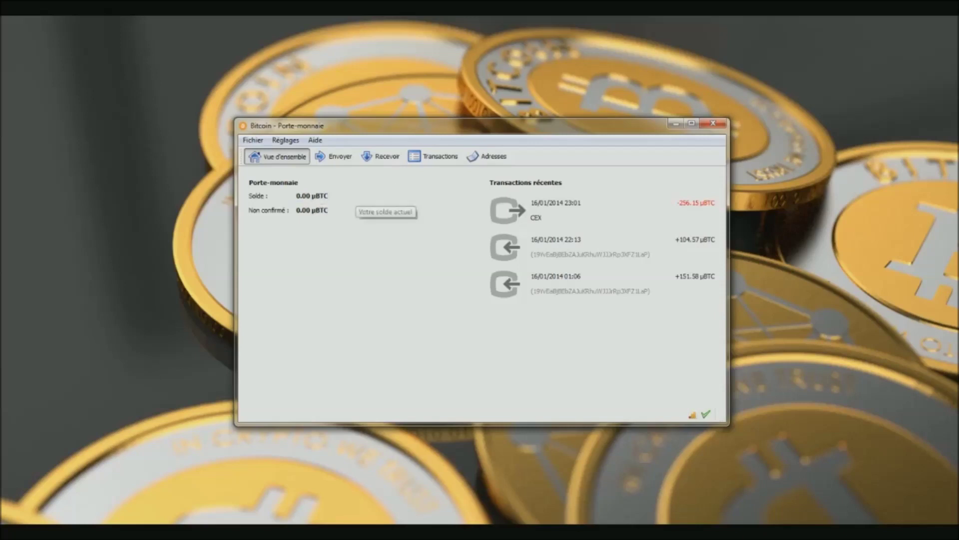
pyautogui.hotkey('ctrl', 'a')
pyautogui.press('End')
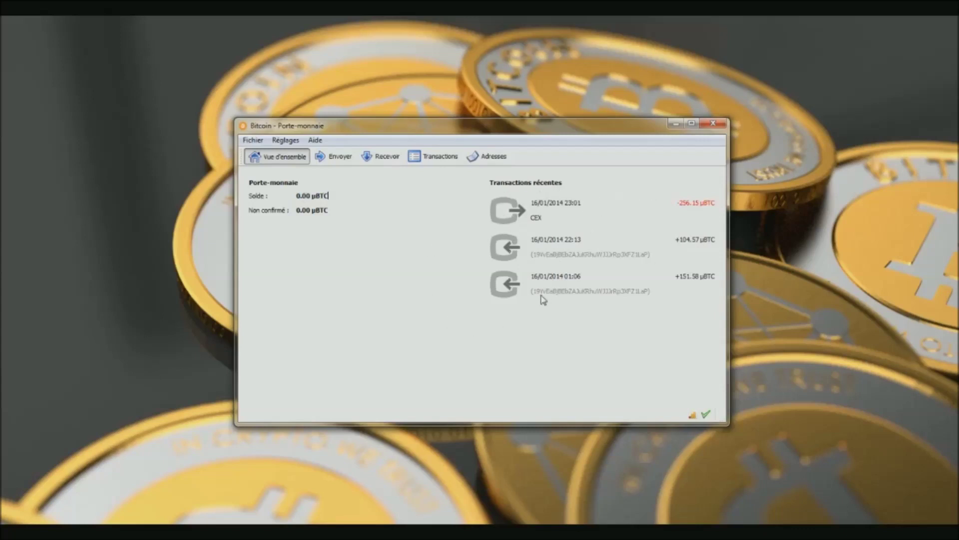
pyautogui.moveTo(543, 299)
# - Look through the sending form, receiving addresses, transaction history and address book, return to the overview and check the available settings
pyautogui.click(337, 158)
pyautogui.click(381, 158)
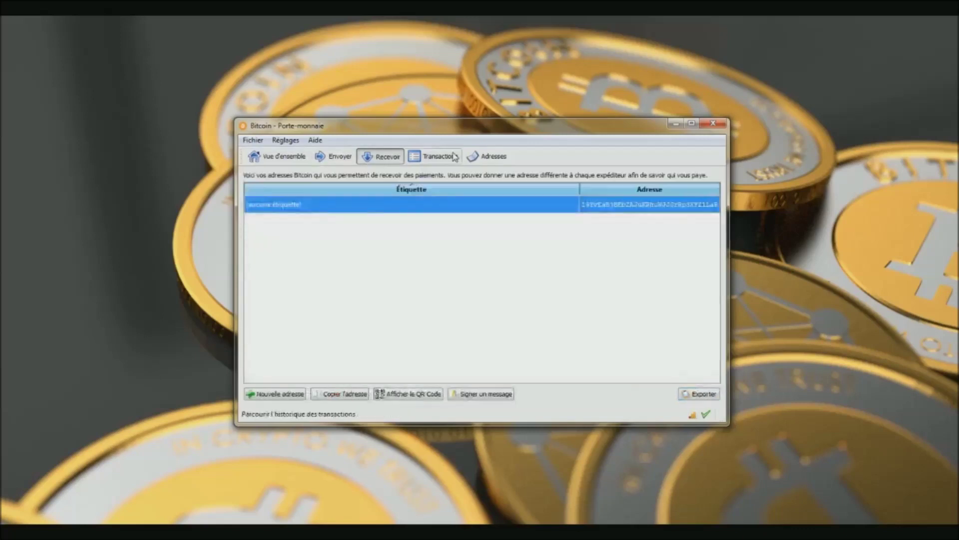
pyautogui.click(444, 157)
pyautogui.scroll(-5, 520, 332)
pyautogui.scroll(5, 517, 338)
pyautogui.click(487, 156)
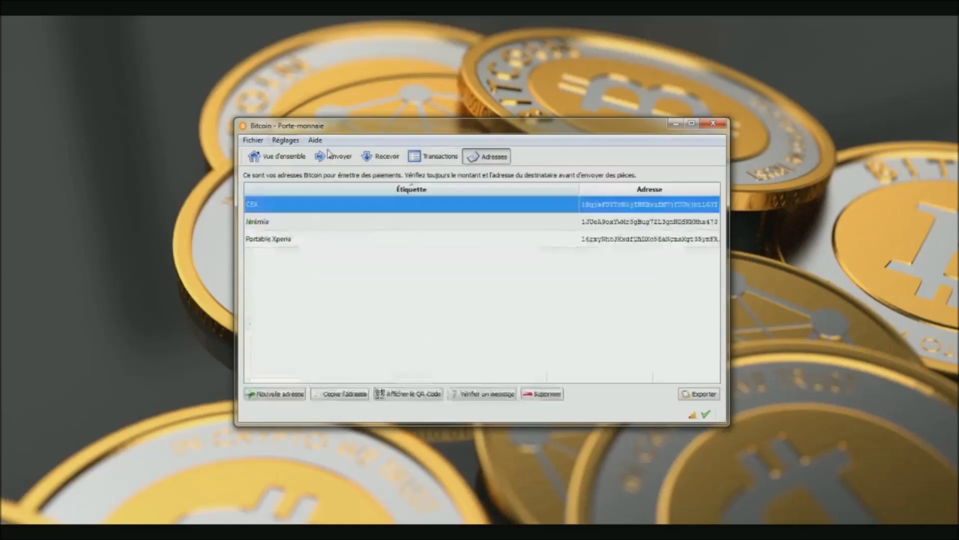
pyautogui.click(248, 157)
pyautogui.click(285, 141)
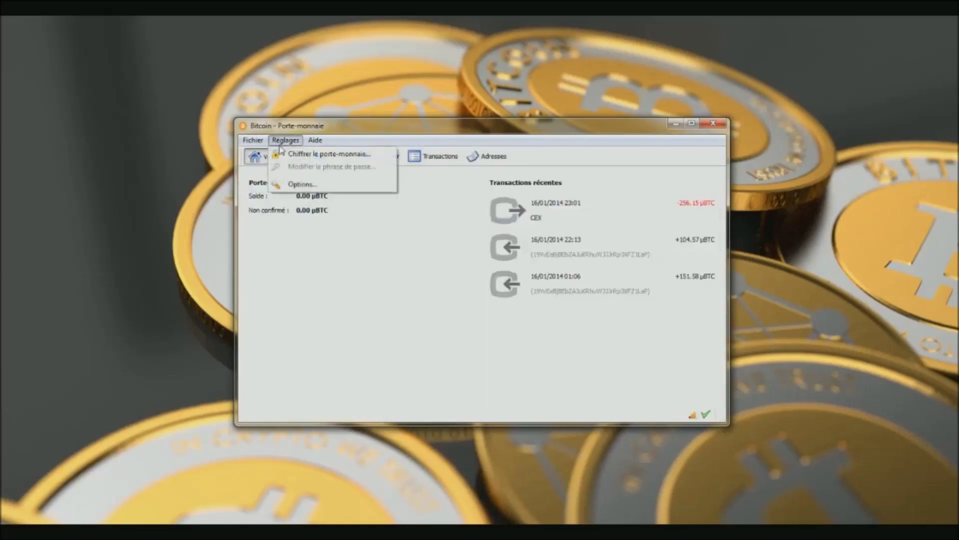
pyautogui.click(368, 279)
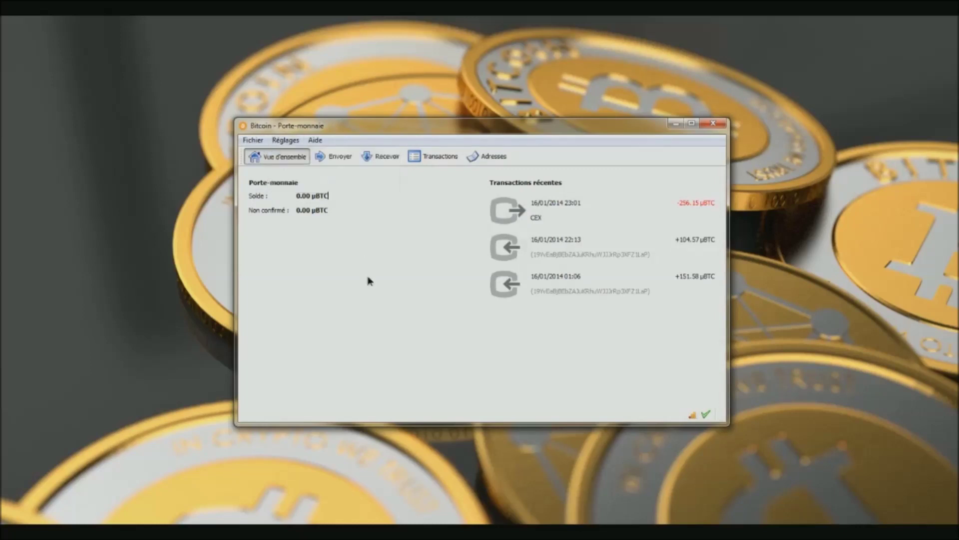